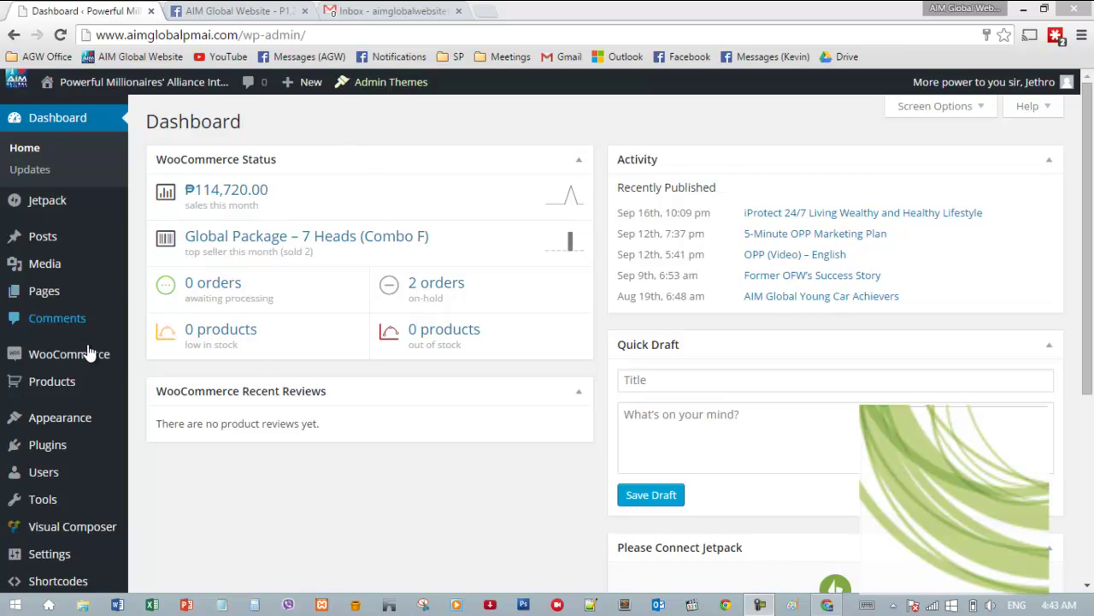
Step: Open the WooCommerce settings and review the general selling location and currency options
mouse_move(84, 354)
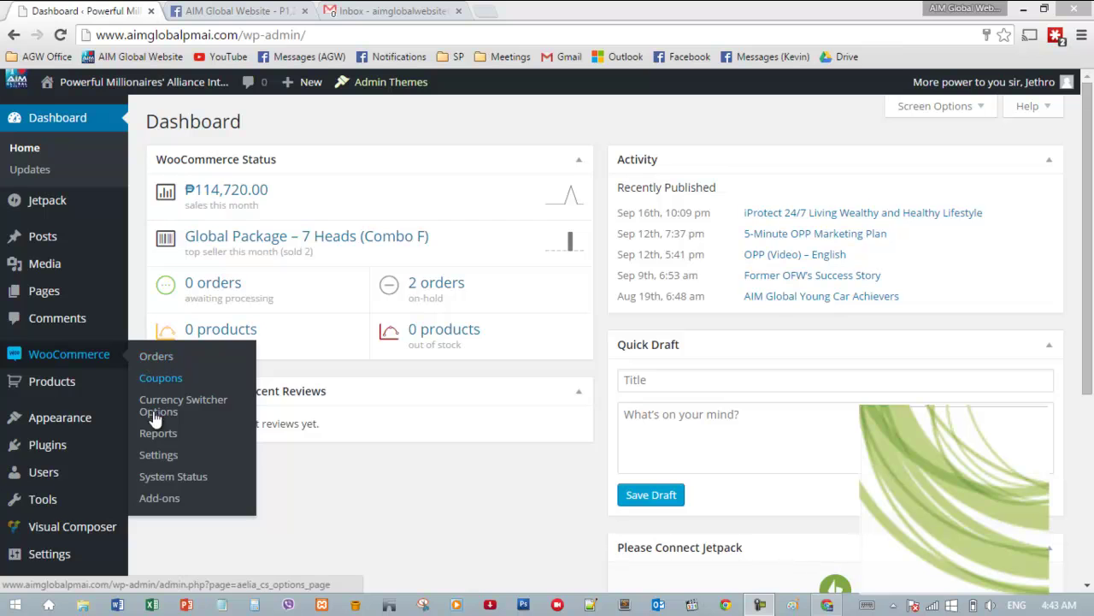
left_click(154, 460)
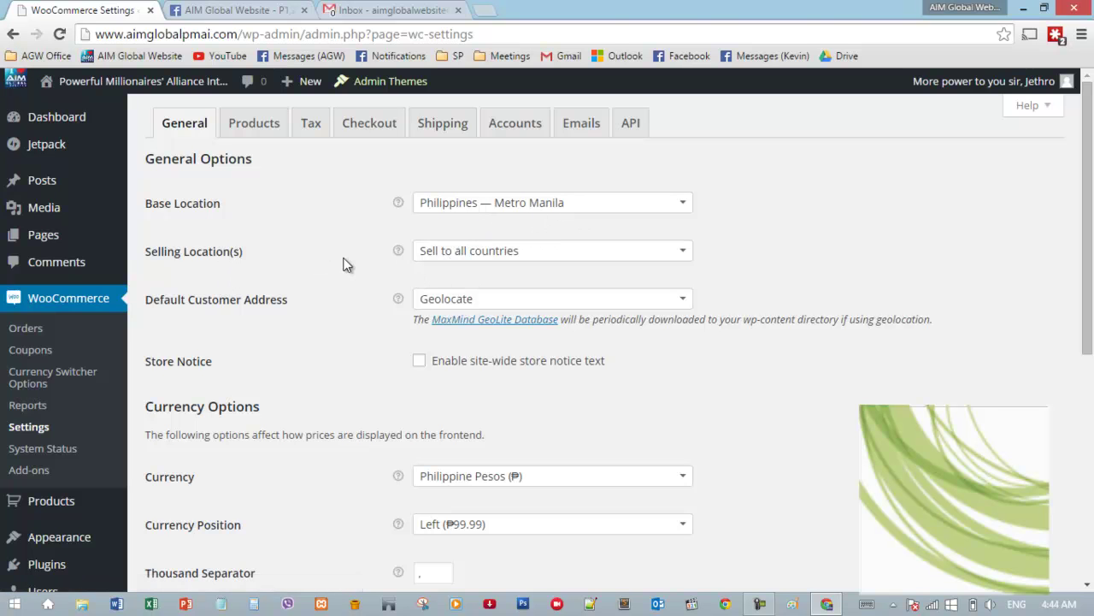
left_click(491, 249)
left_click(491, 249)
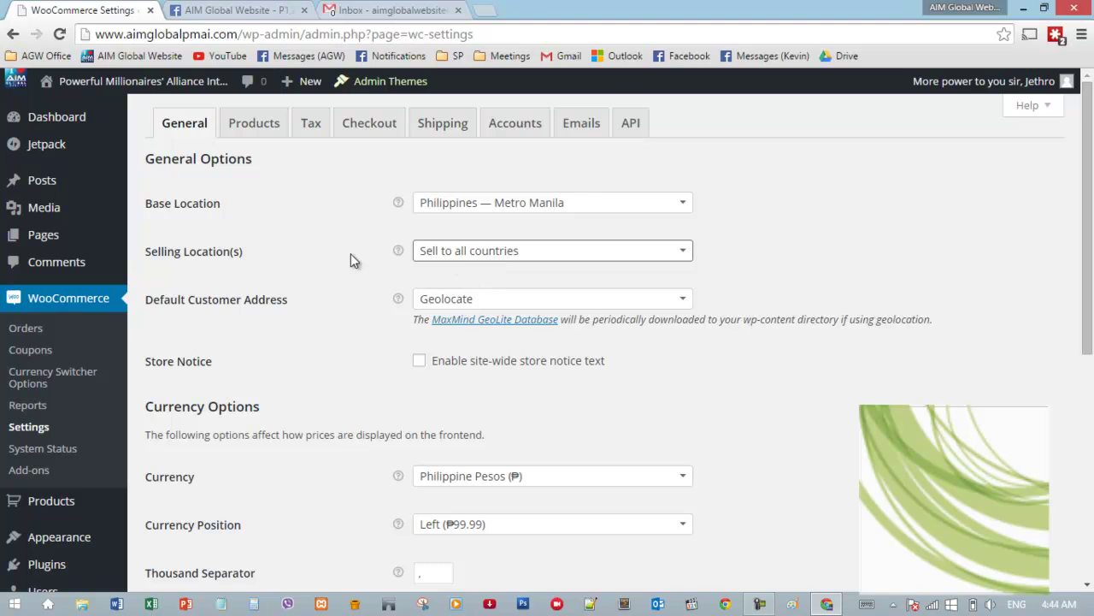
scroll(346, 270, "down", 1)
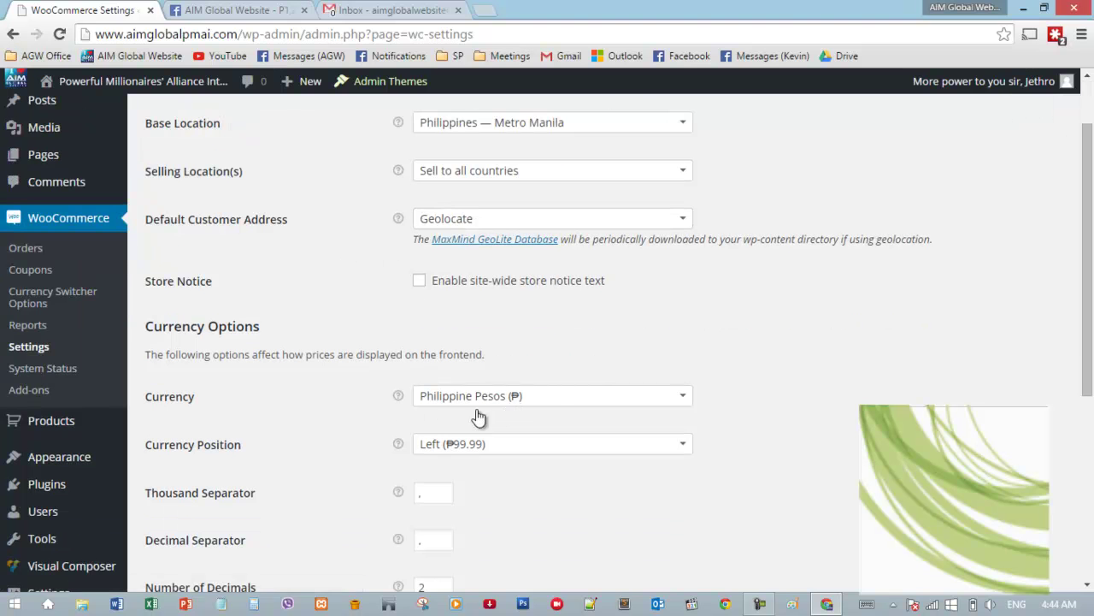
scroll(437, 451, "up", 1)
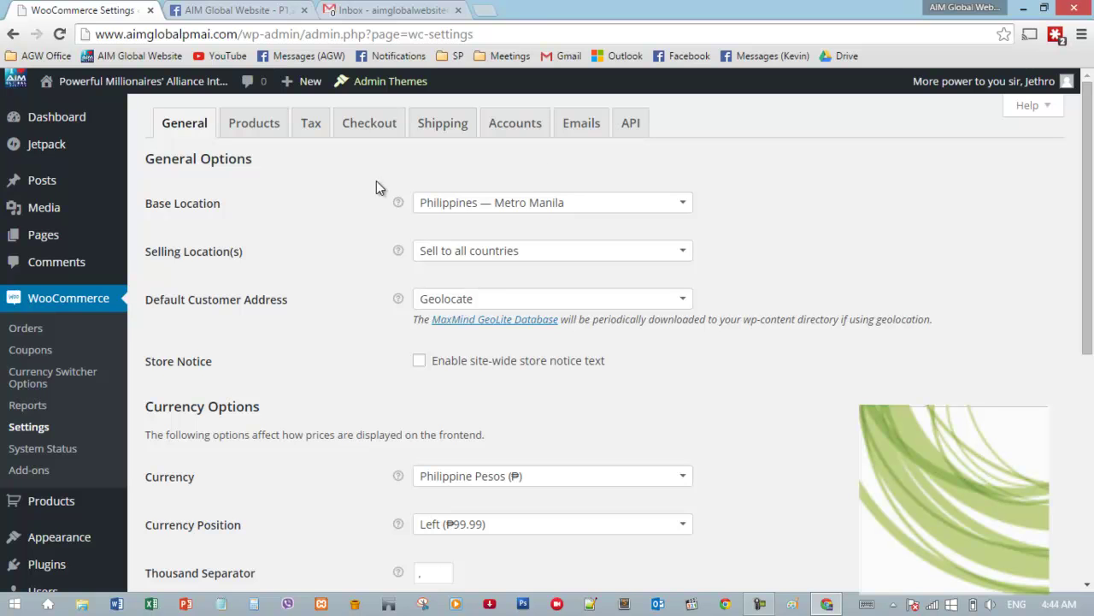
Step: Open the PayPal checkout settings and examine the PayPal Email and Receiver Email fields and the remaining gateway options
left_click(366, 128)
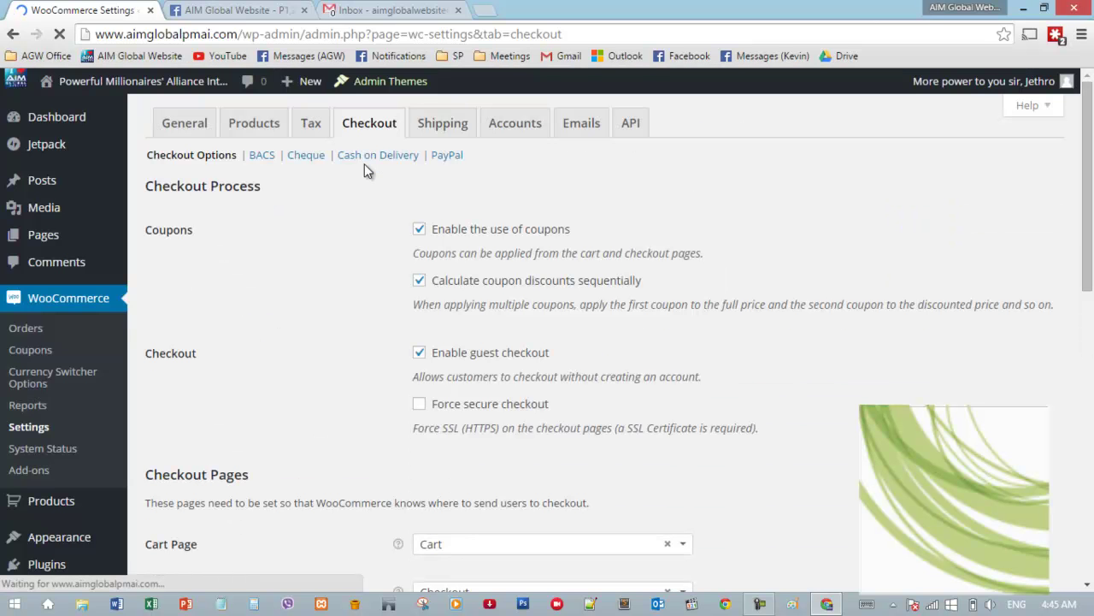
left_click(449, 161)
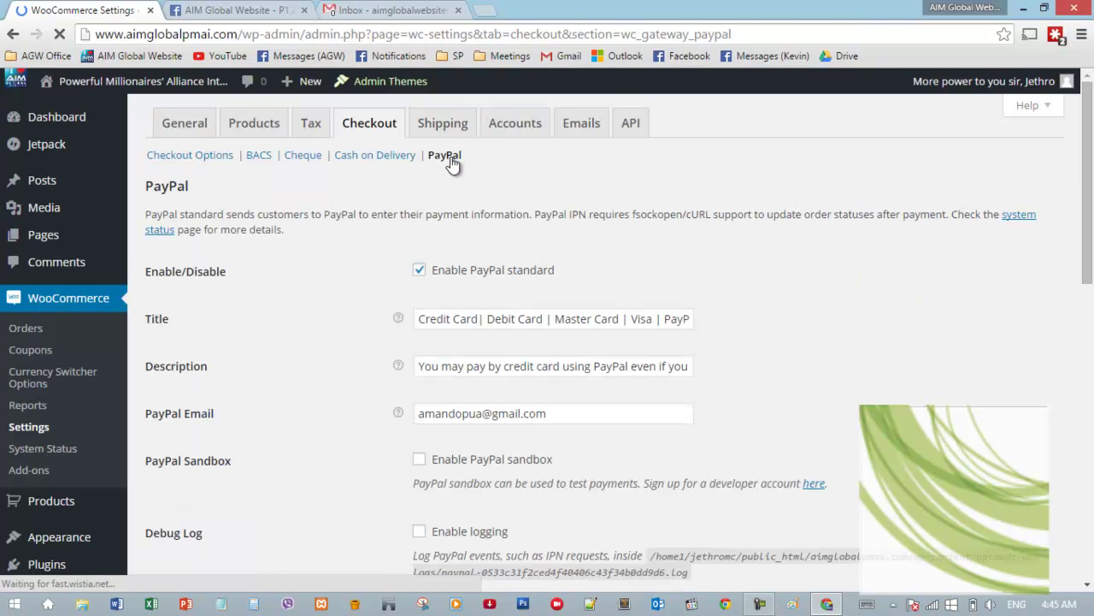
scroll(495, 335, "down", 1)
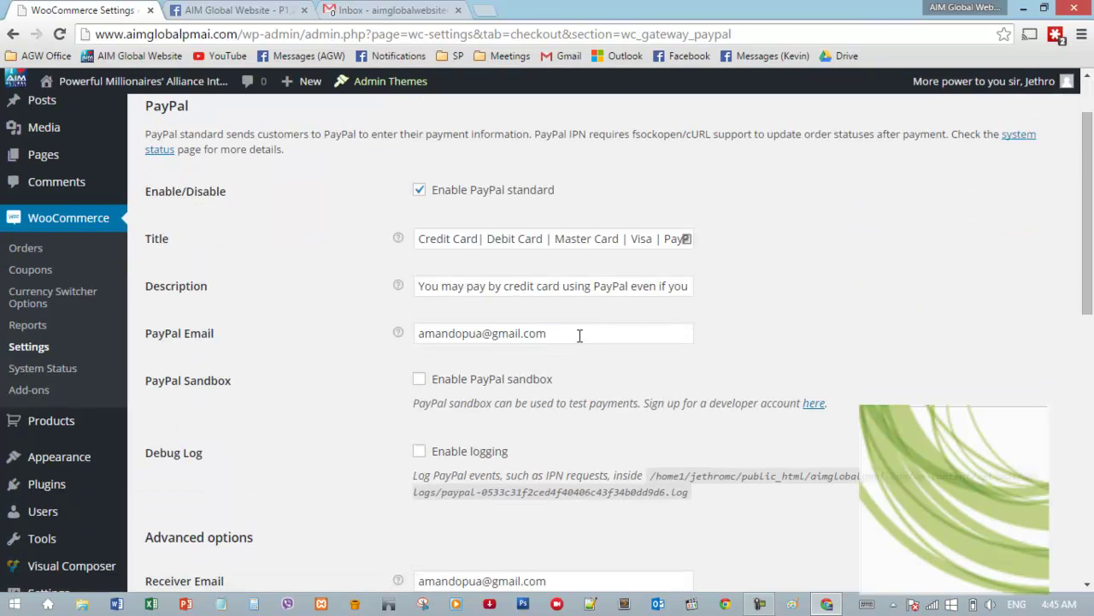
left_click_drag(580, 335, 376, 339)
scroll(769, 320, "down", 5)
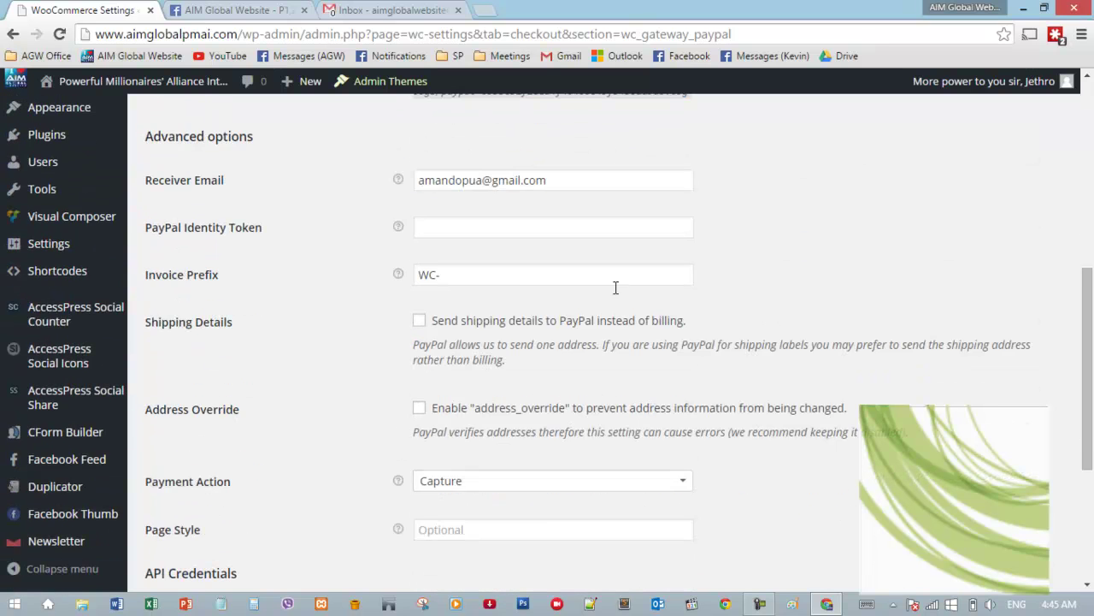
scroll(616, 287, "up", 1)
left_click_drag(594, 267, 398, 266)
scroll(642, 329, "up", 3)
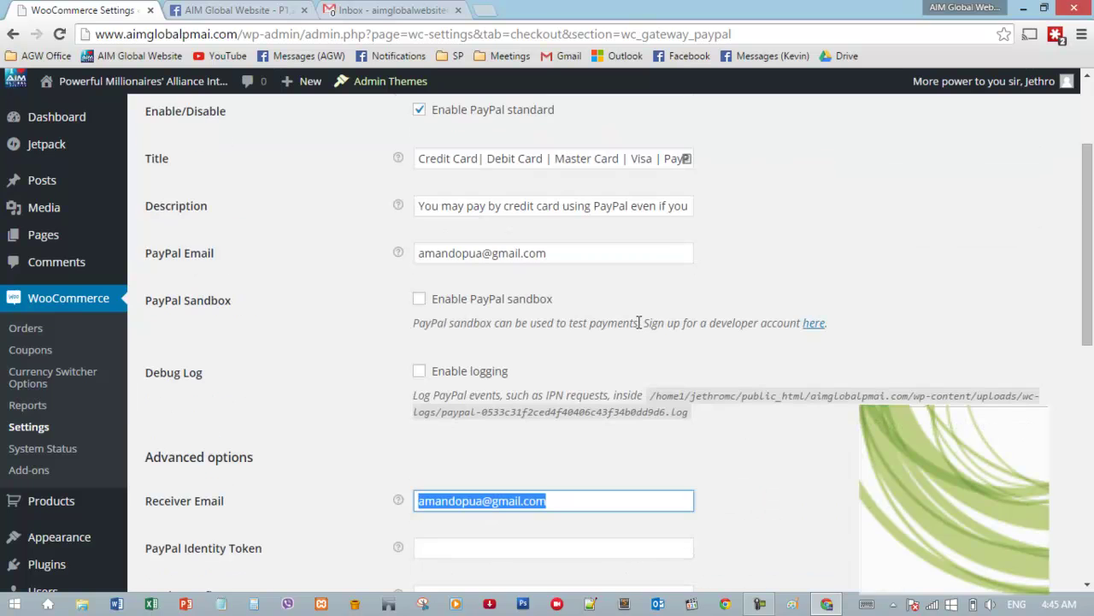
scroll(638, 323, "down", 8)
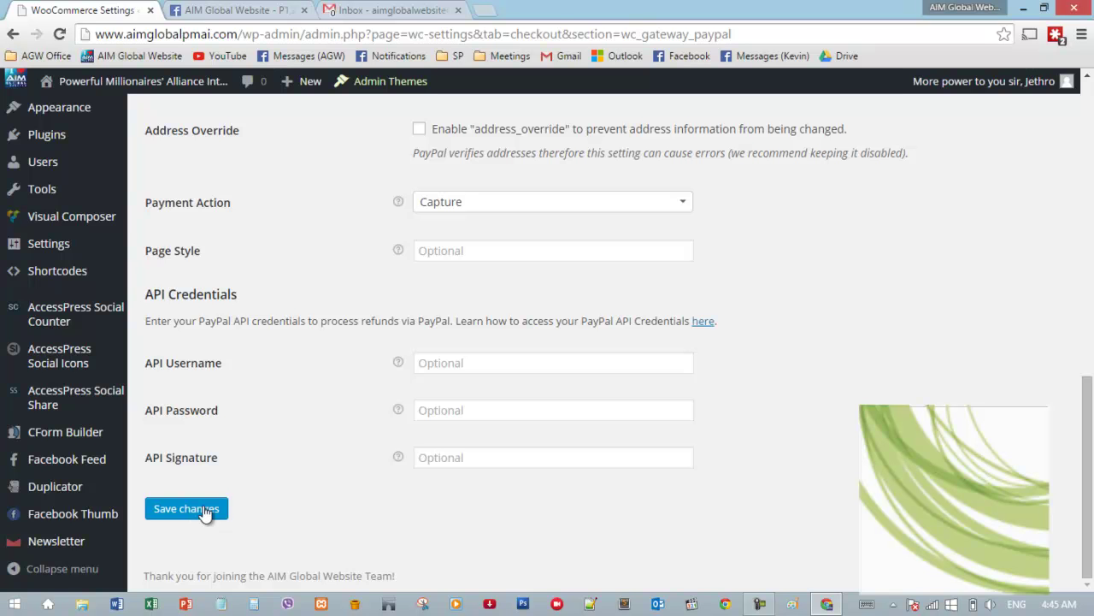
scroll(300, 449, "up", 9)
scroll(306, 410, "up", 1)
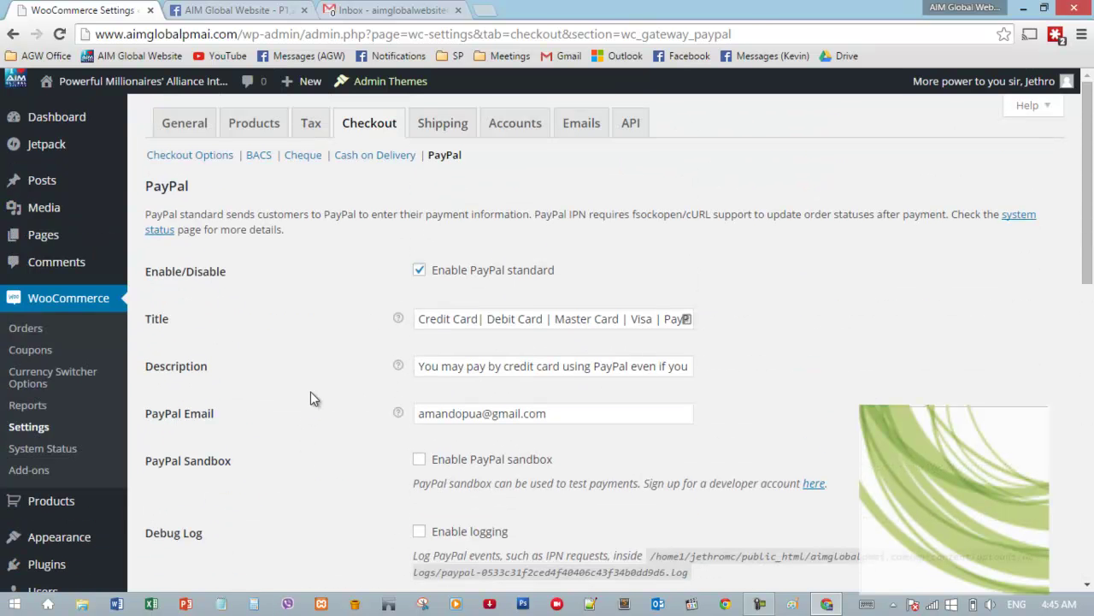
Step: Open the Cheque payment settings and enlarge the Description box to show its full text, including the payee detail lines
left_click(306, 158)
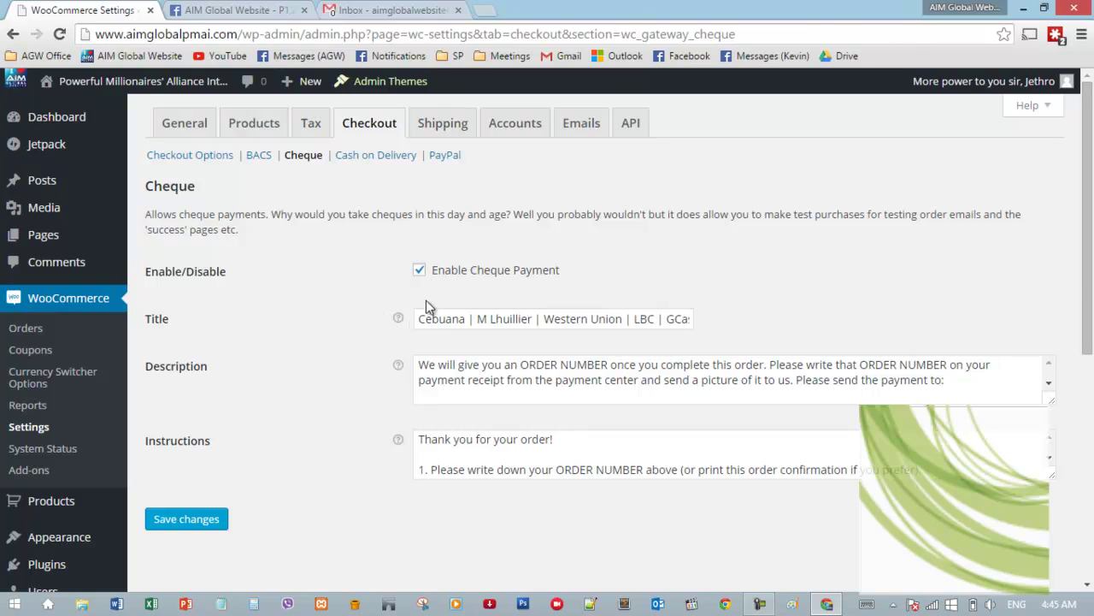
left_click(504, 381)
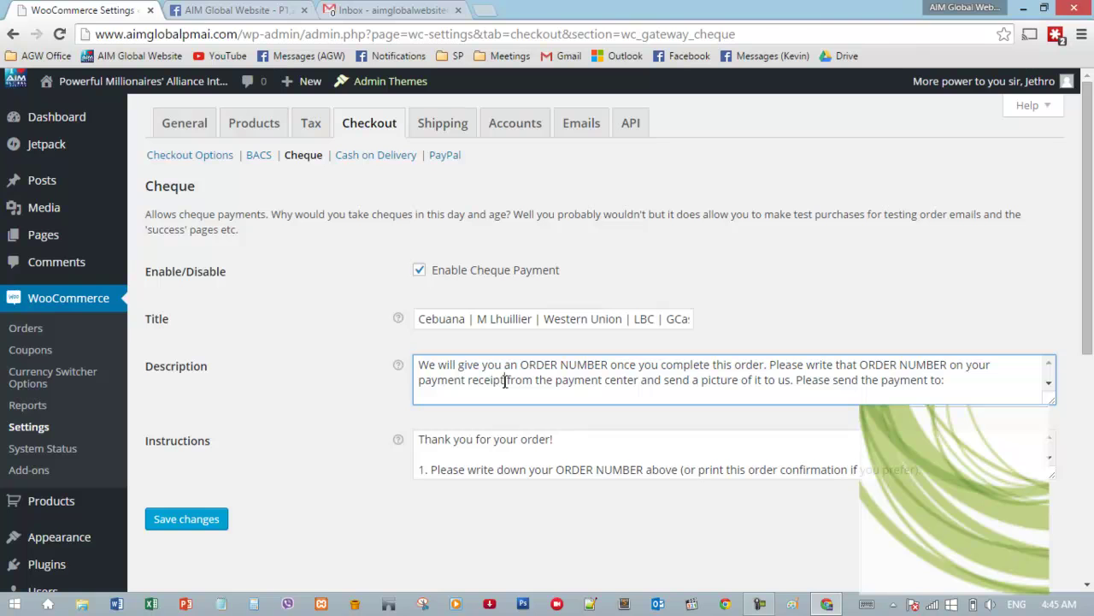
scroll(504, 381, "down", 3)
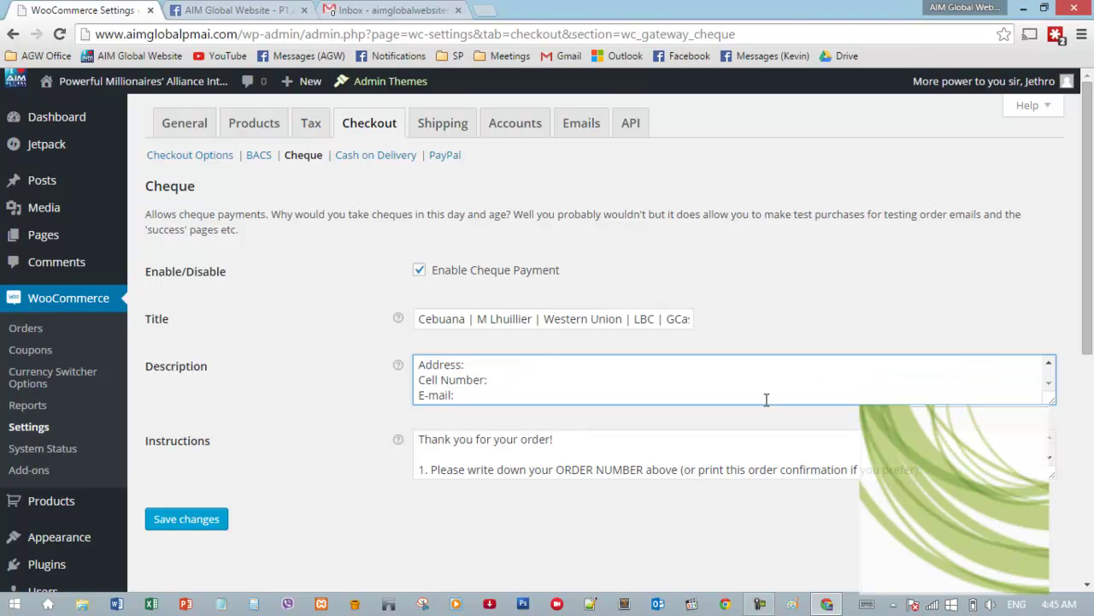
left_click_drag(1054, 402, 1055, 479)
left_click(521, 417)
left_click(547, 443)
scroll(79, 410, "down", 3)
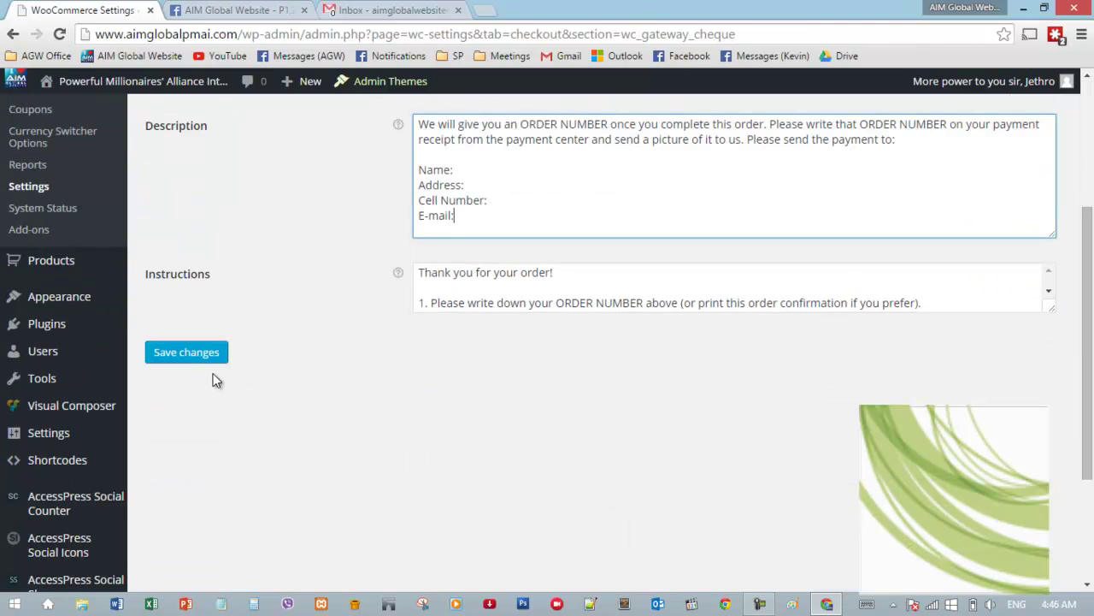
Step: Enlarge the cheque Instructions box and read through the payment instructions and contact detail lines
left_click_drag(1051, 313, 1066, 493)
scroll(419, 387, "down", 2)
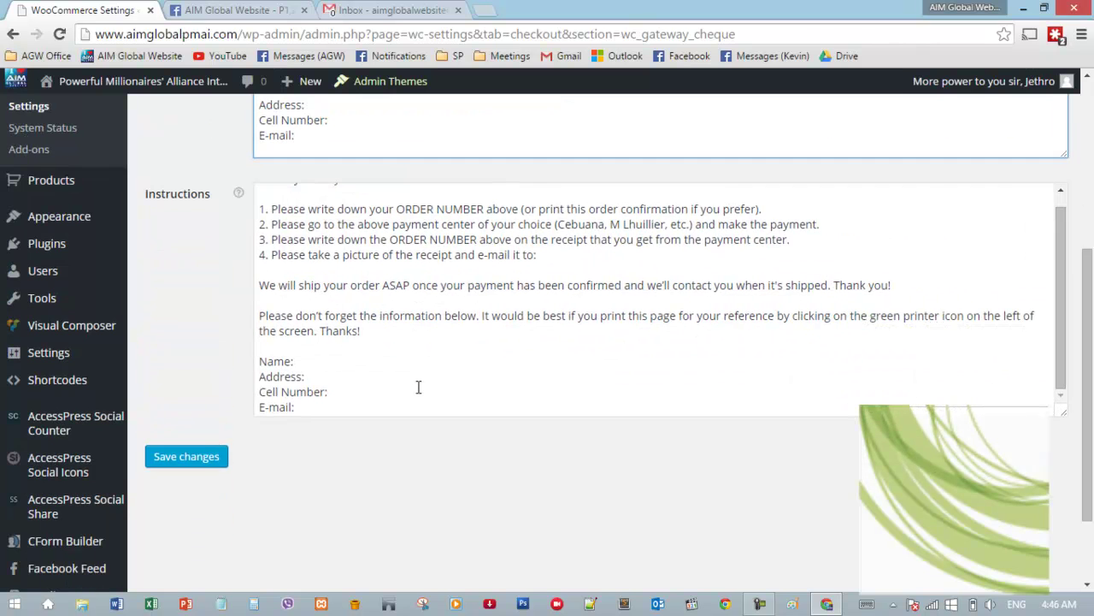
scroll(399, 384, "up", 2)
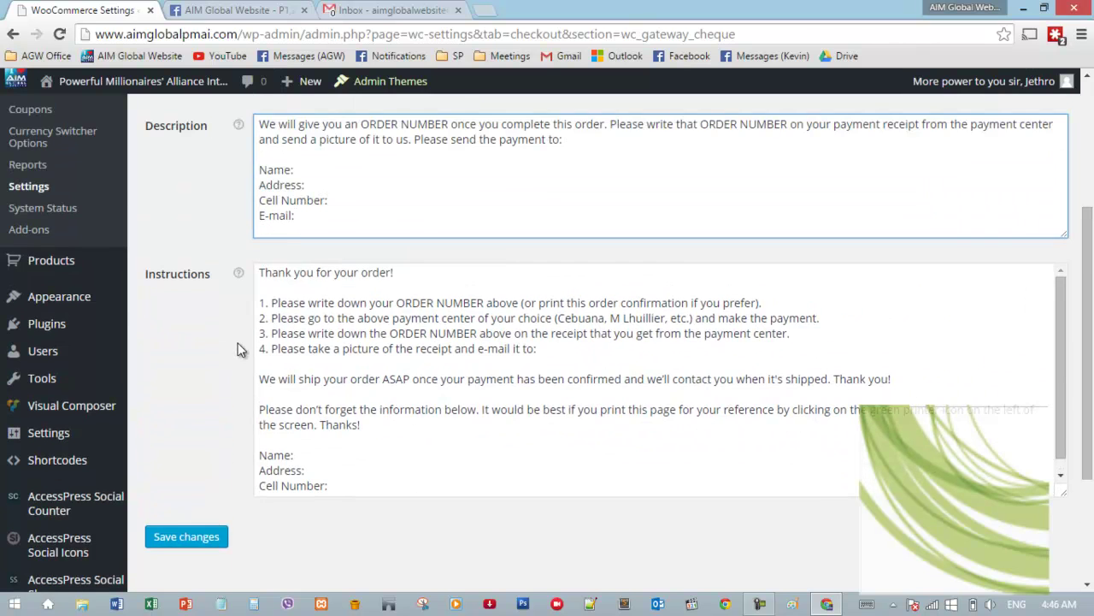
scroll(243, 347, "up", 2)
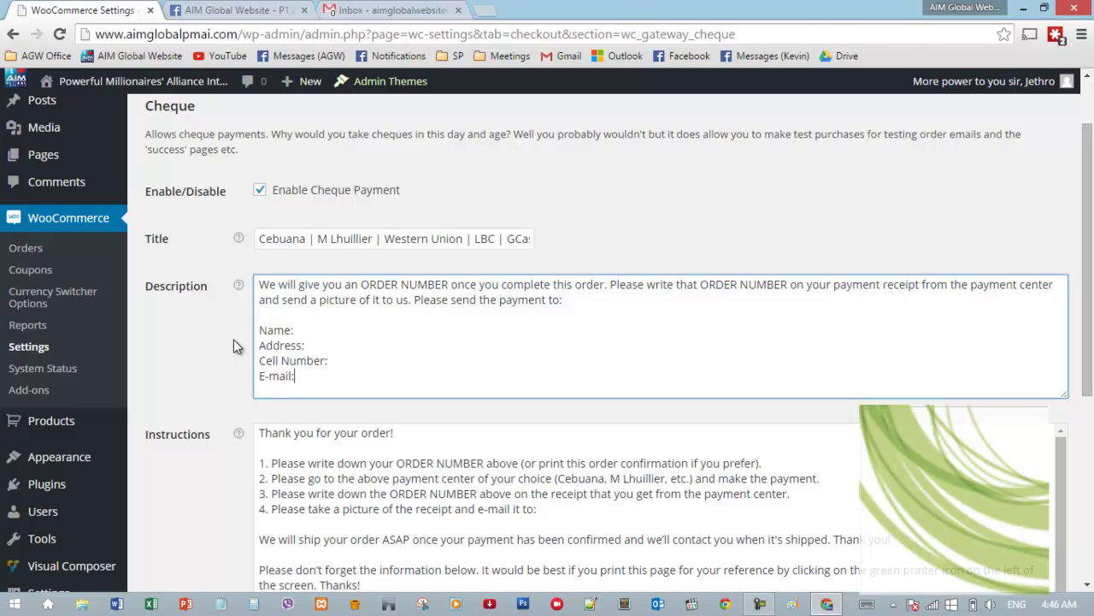
Step: Place the text cursor at the end of the Address line in the cheque Description
left_click(322, 333)
key("Down")
key("End")
mouse_move(760, 607)
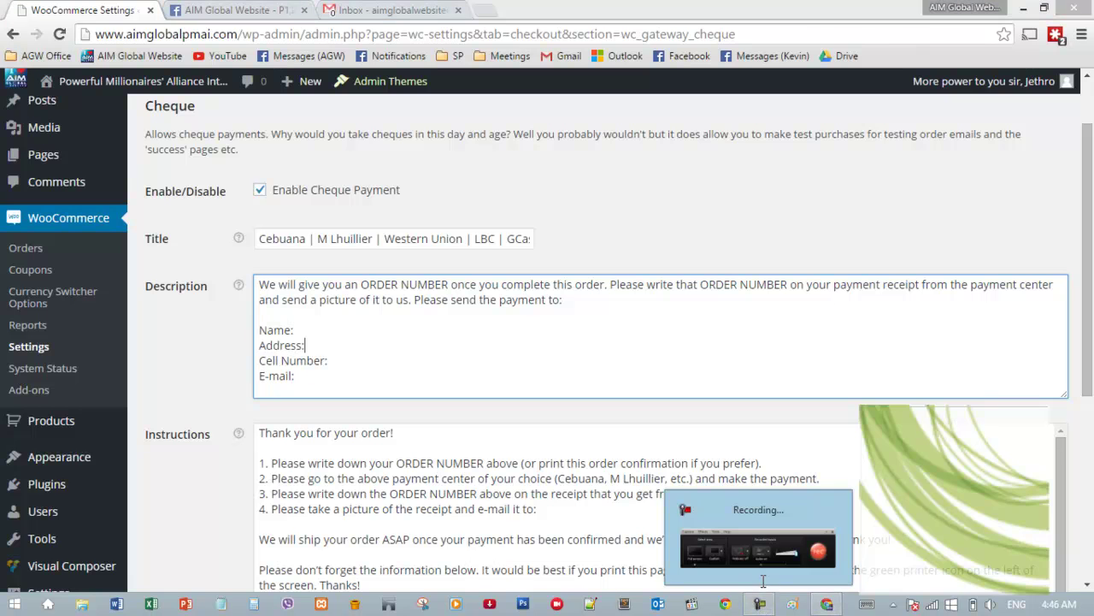
left_click(819, 543)
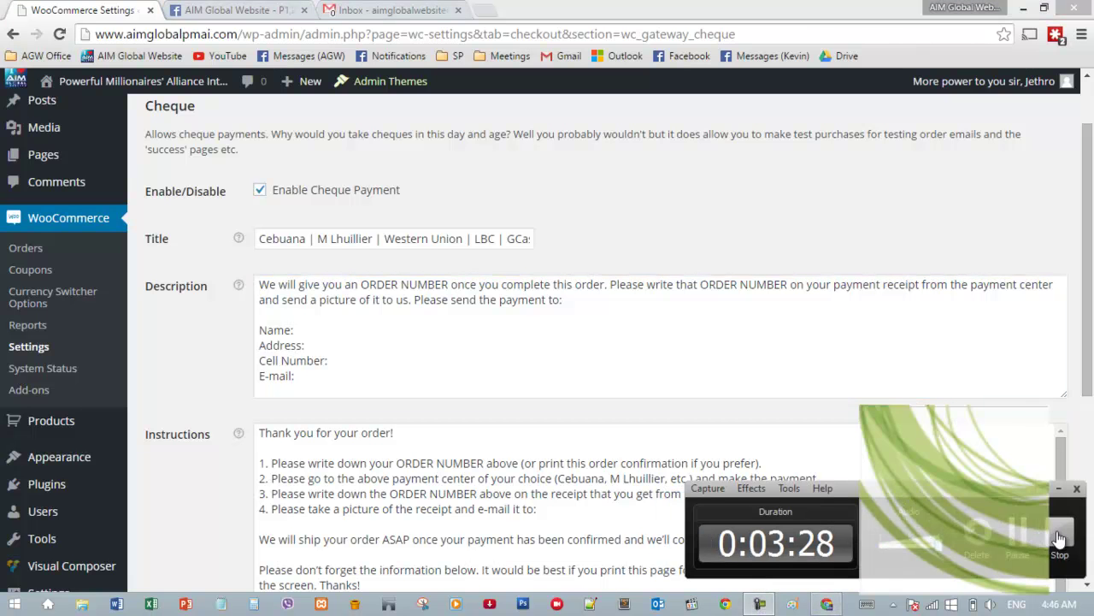